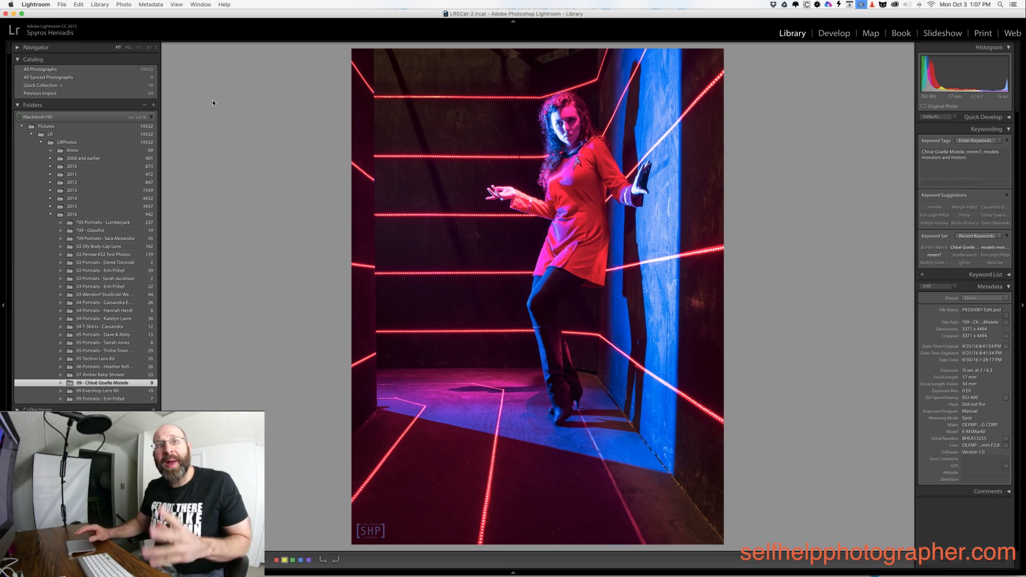
# - Open Lightroom Preferences on File Handling, showing a 50.0 GB Camera Raw cache and 3.0 GB video cache
pyautogui.click(45, 7)
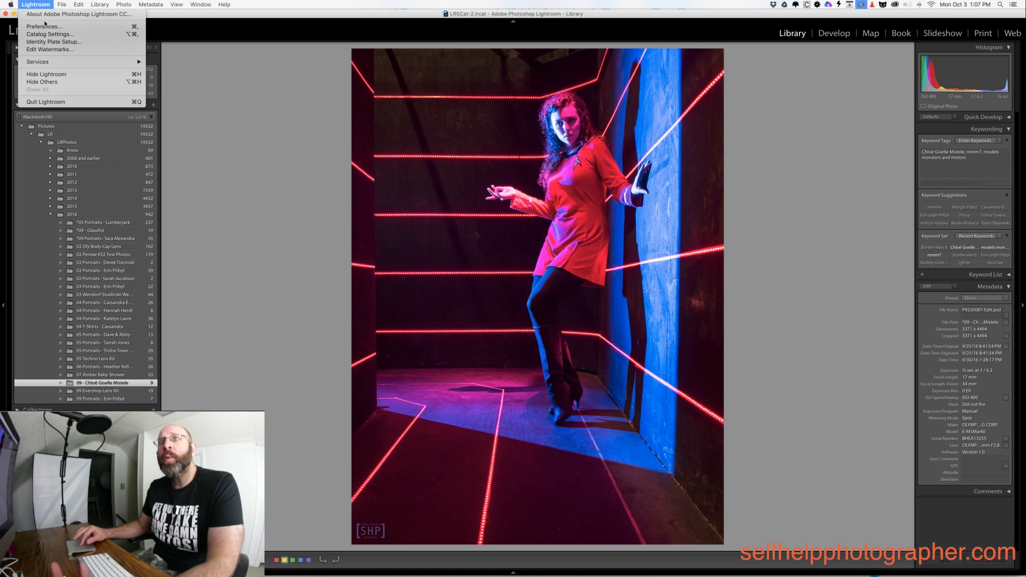
pyautogui.click(45, 27)
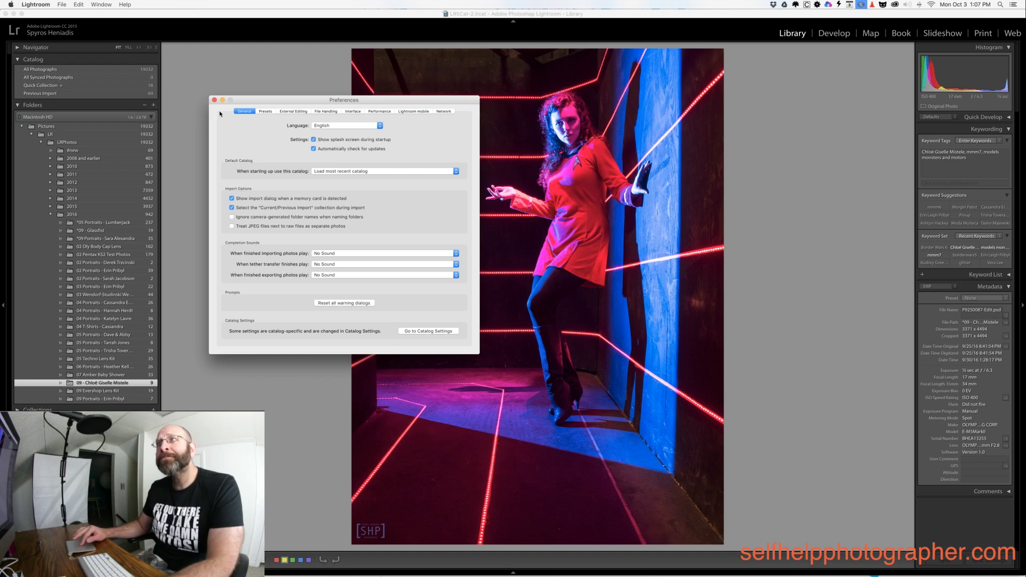
pyautogui.click(327, 112)
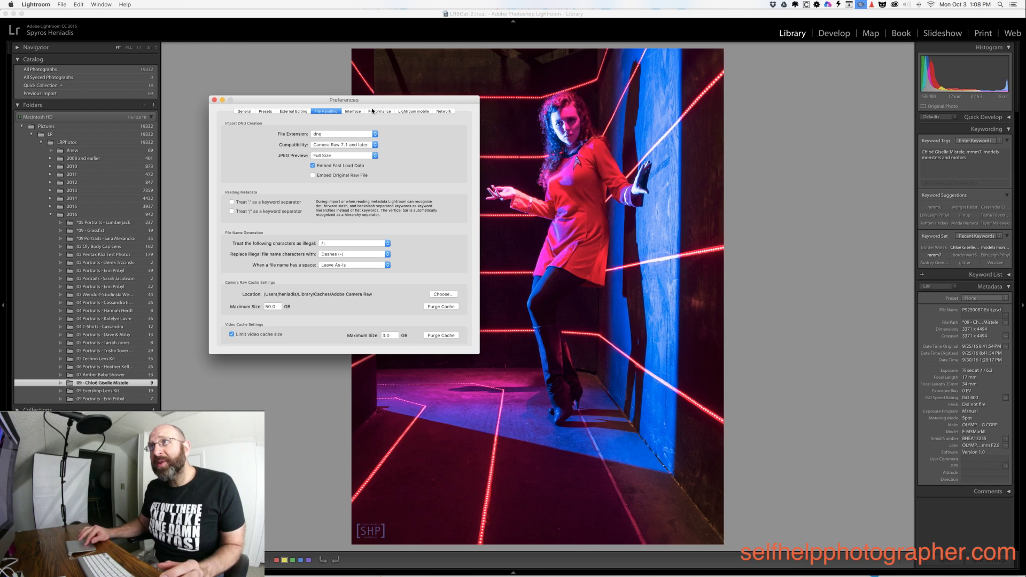
# - Check the Performance settings with Use Graphics Processor enabled, then close Preferences
pyautogui.click(373, 111)
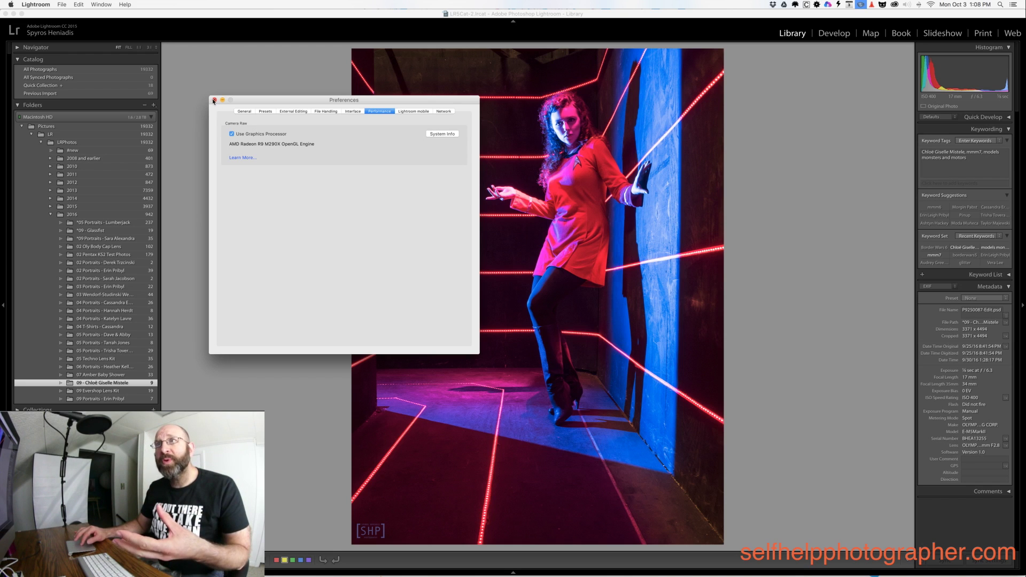
pyautogui.click(214, 100)
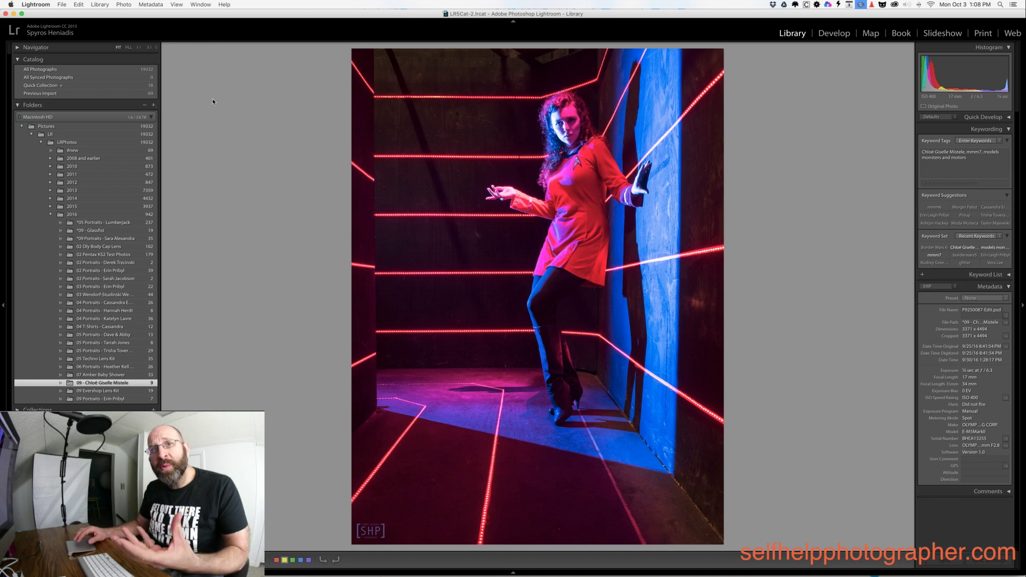
# - Open P9250120.ORF, the red-tutu footbridge portrait, full-size from Grid, then switch to Finder
pyautogui.press('g')
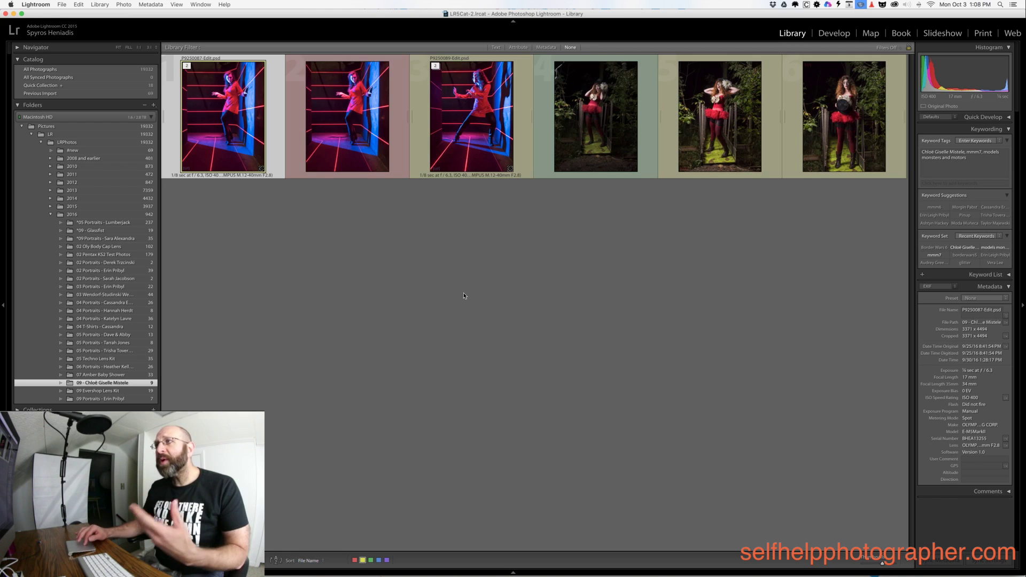
pyautogui.doubleClick(588, 127)
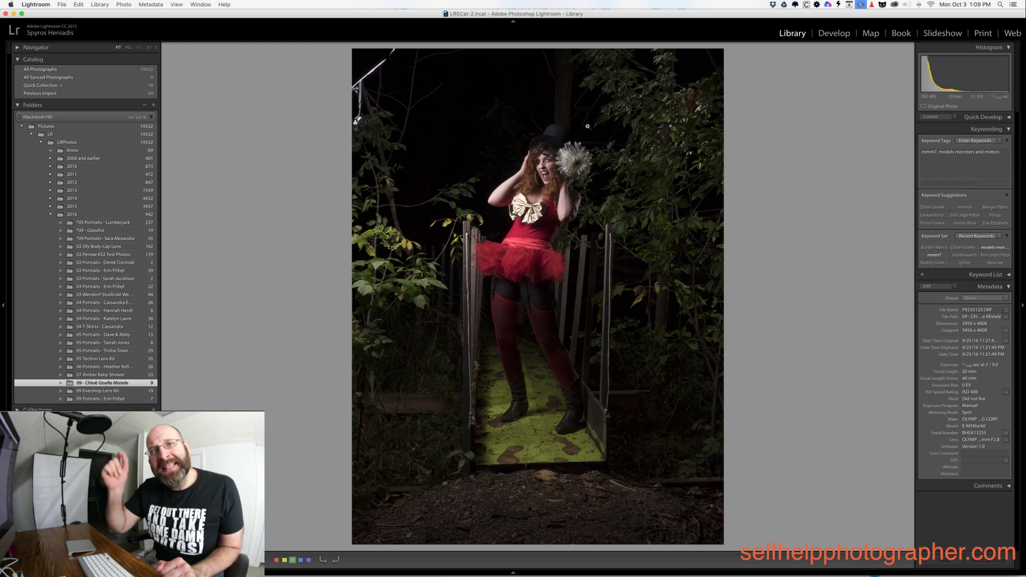
pyautogui.press('super+Tab')
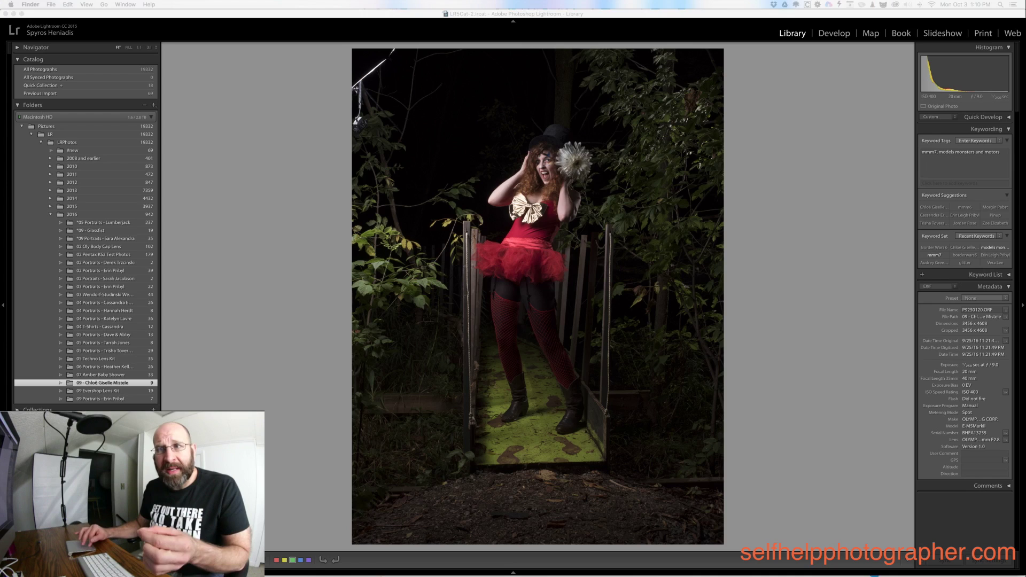
# - Set Import to build 1:1 previews after dismissing the missing-destination alert, then close Import
pyautogui.press('super+Tab')
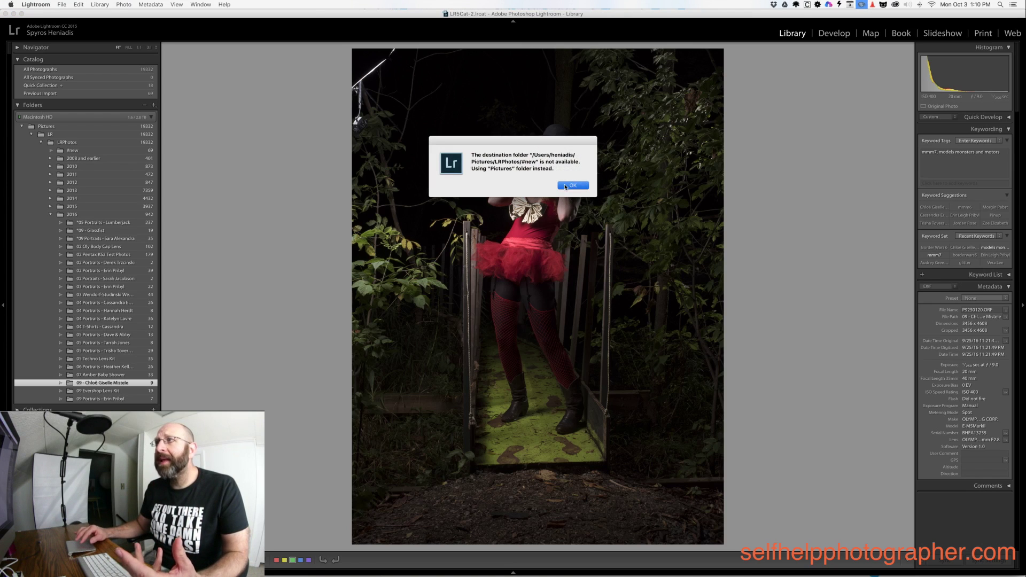
pyautogui.click(566, 186)
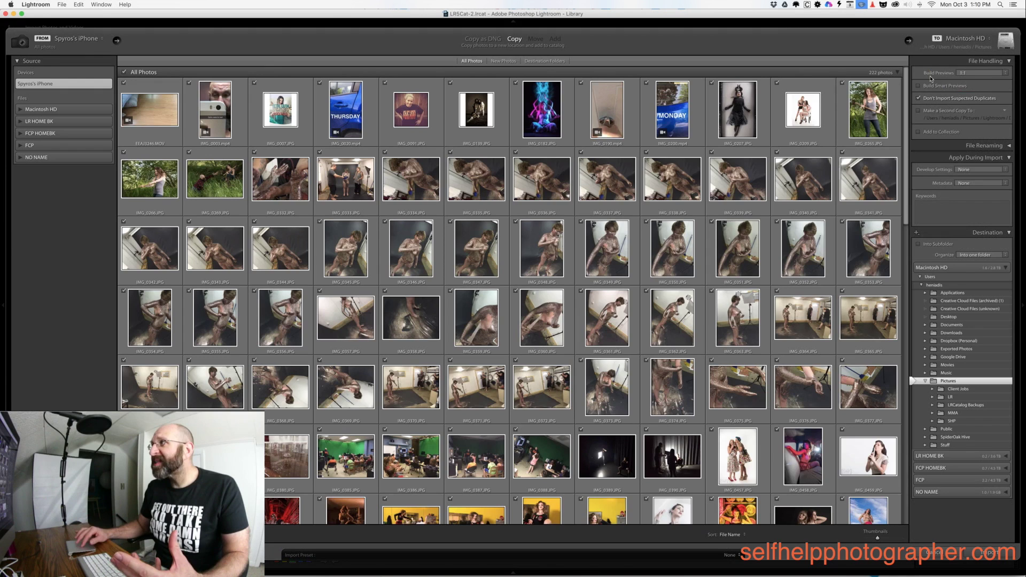
pyautogui.click(970, 73)
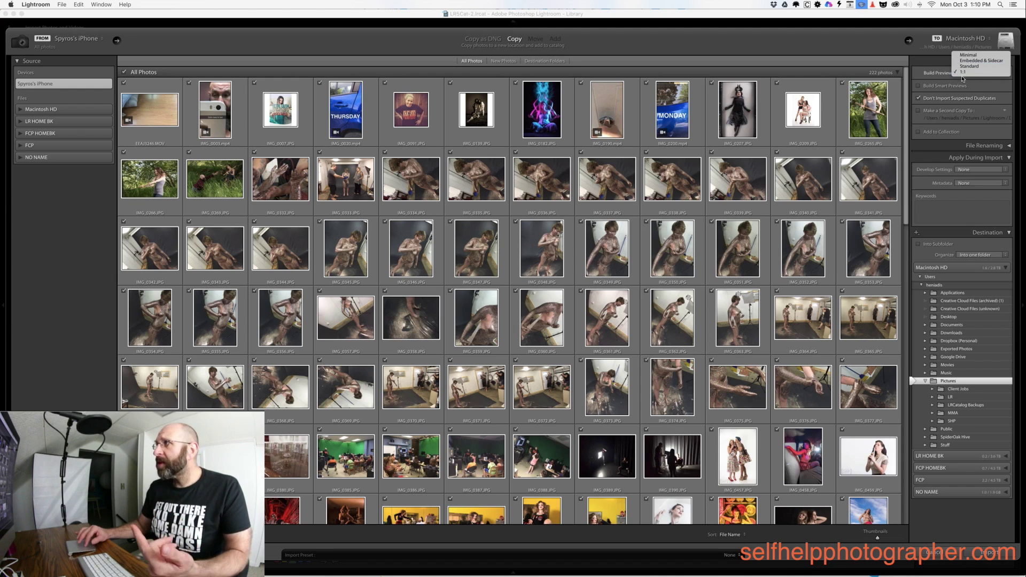
pyautogui.click(964, 73)
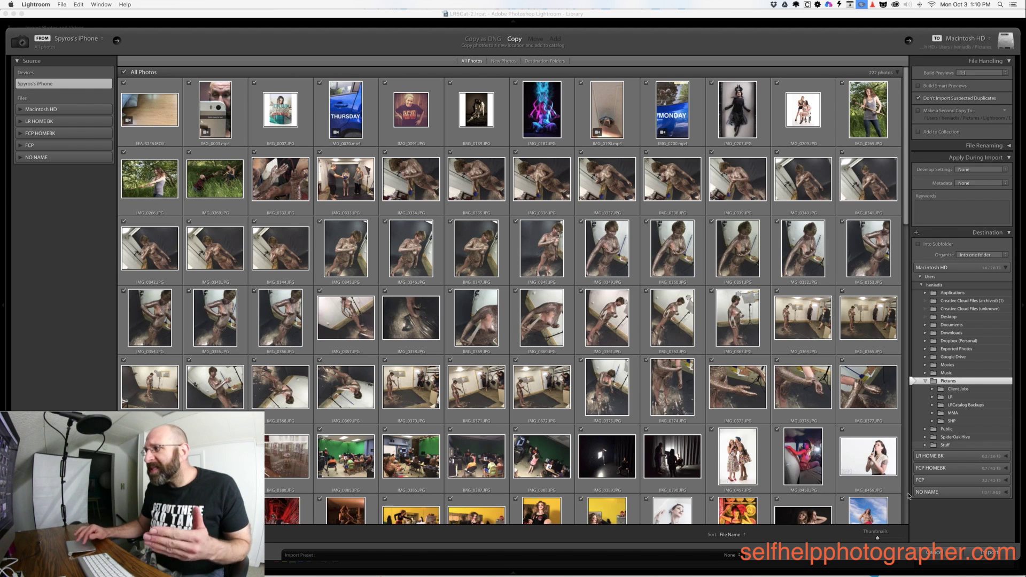
pyautogui.click(933, 552)
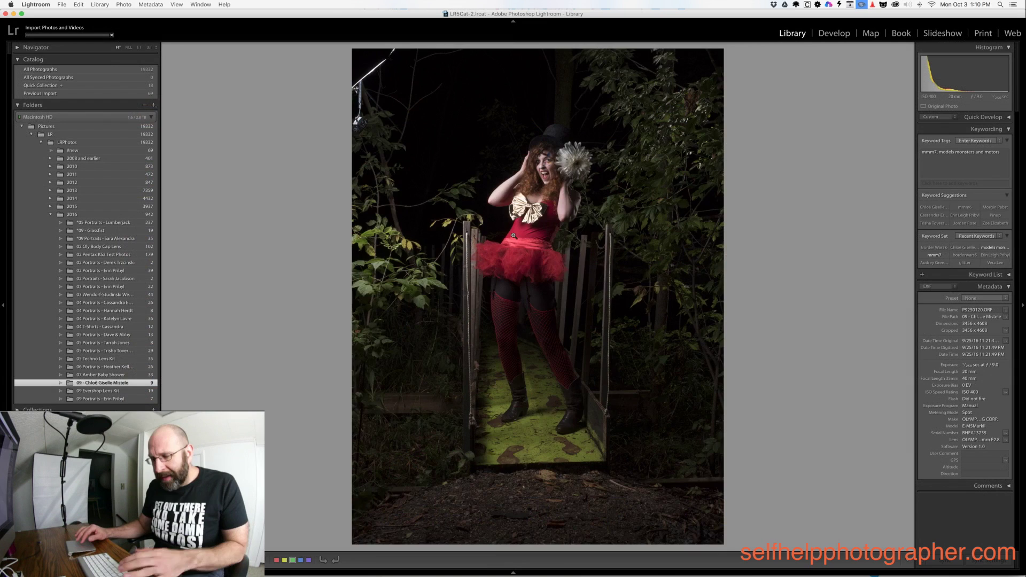
# - Open the sixth grid photo, the woman holding a black top hat, full-size in Loupe
pyautogui.press('g')
pyautogui.doubleClick(820, 117)
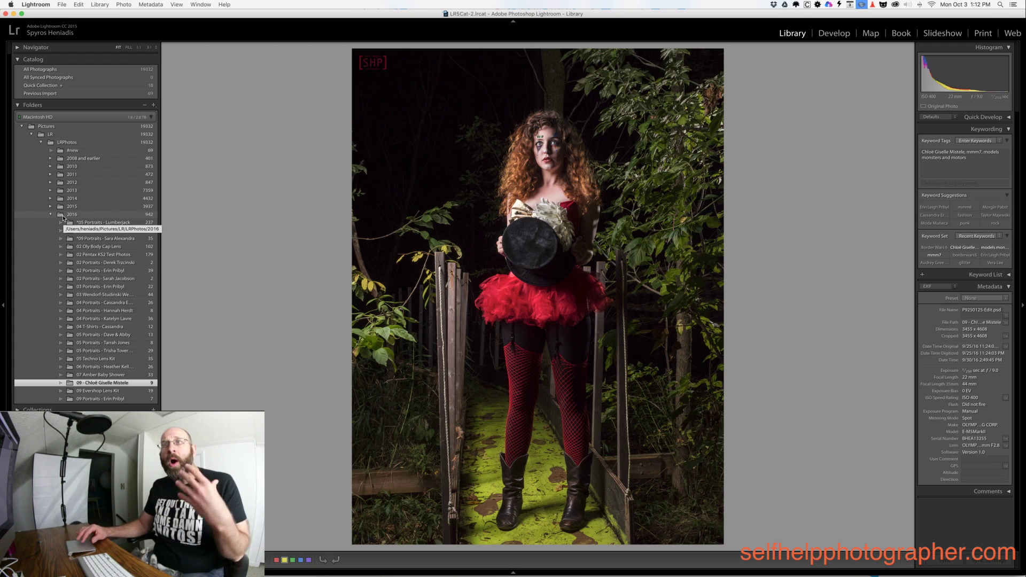
# - Select the 2016 folder and all its portrait-shoot subfolders, 942 photos in total
pyautogui.click(64, 217)
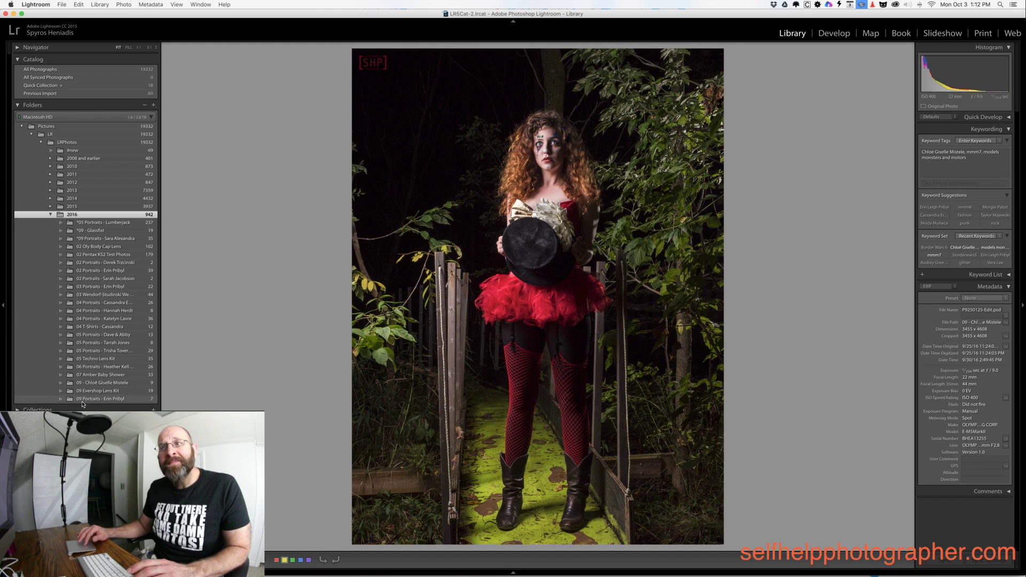
pyautogui.keyDown('shift'); pyautogui.click(110, 400); pyautogui.keyUp('shift')
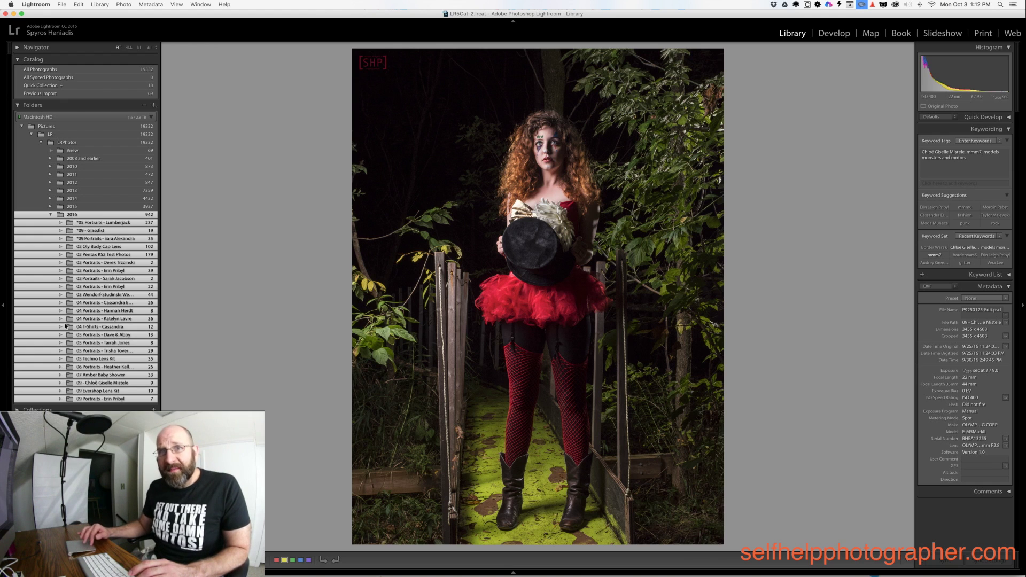
pyautogui.click(62, 6)
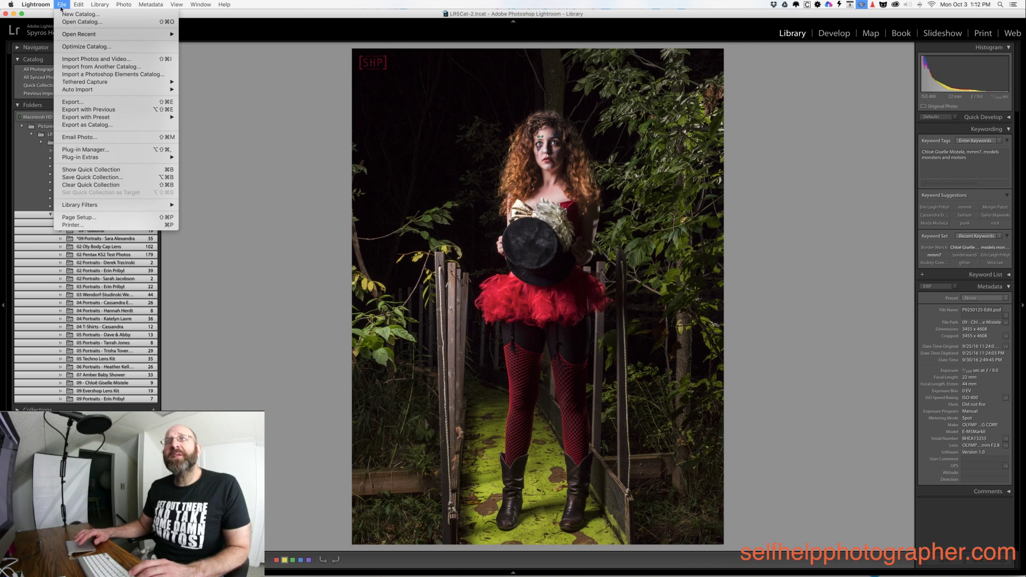
# - Set up Export as Catalog named '2016', saved in the Pictures folder
pyautogui.click(88, 126)
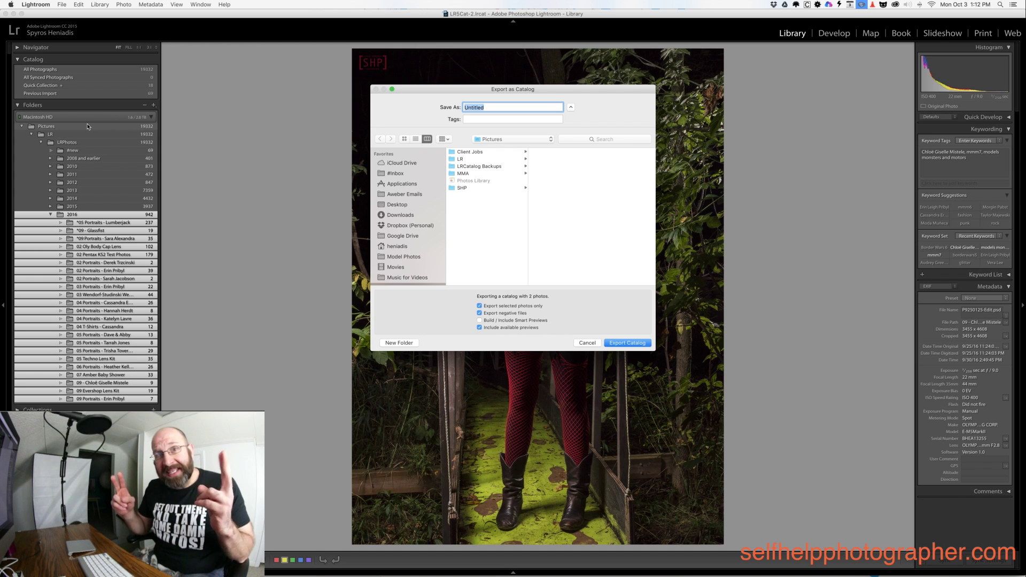
pyautogui.write('2016')
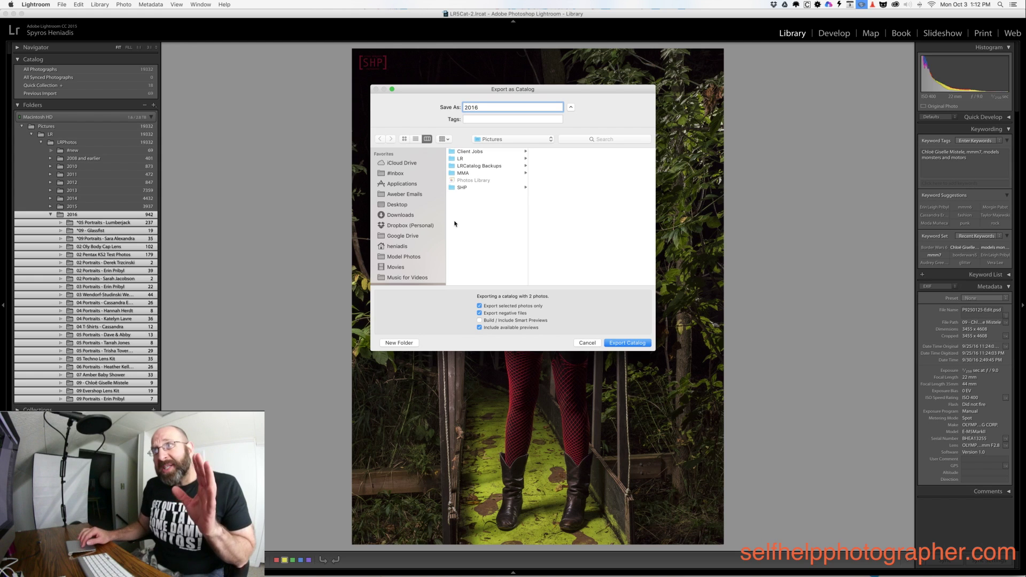
pyautogui.scroll(-5, 390, 249)
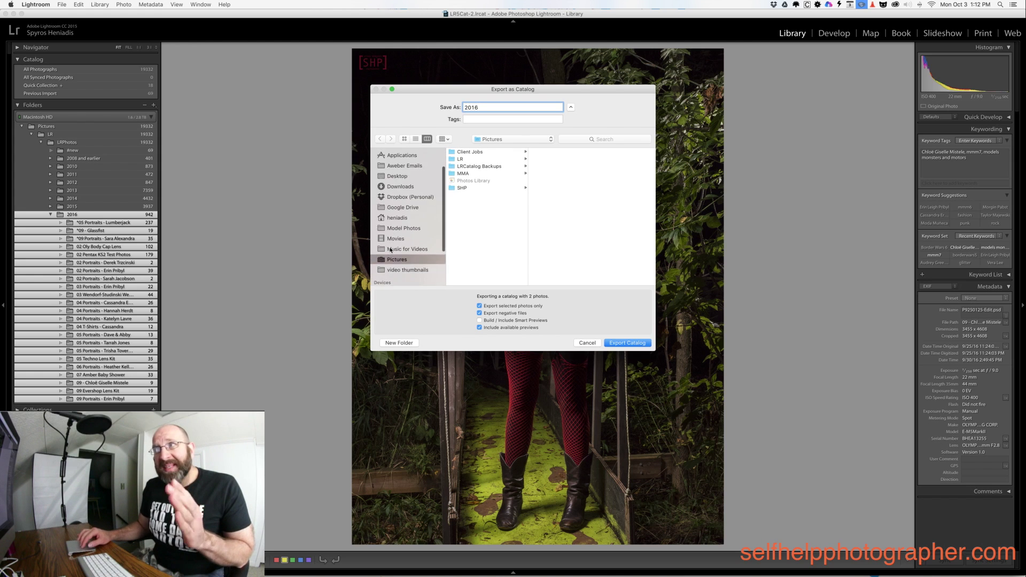
pyautogui.click(391, 208)
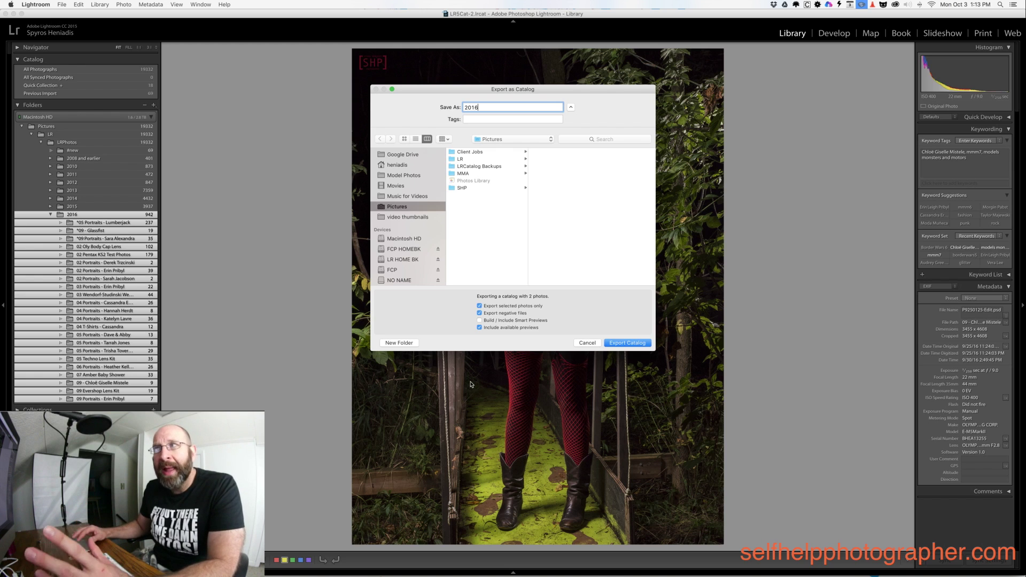
pyautogui.click(479, 307)
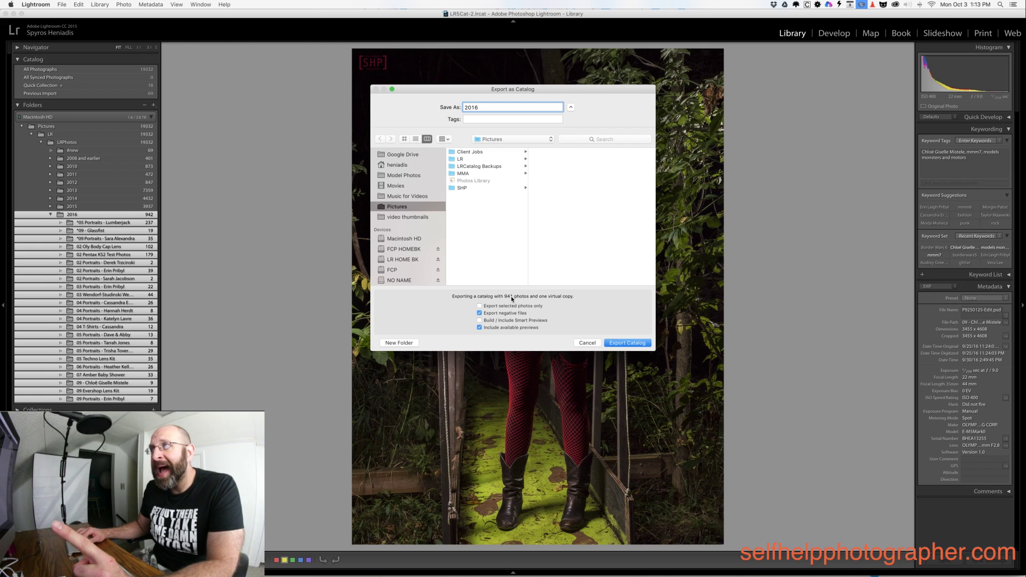
pyautogui.click(479, 306)
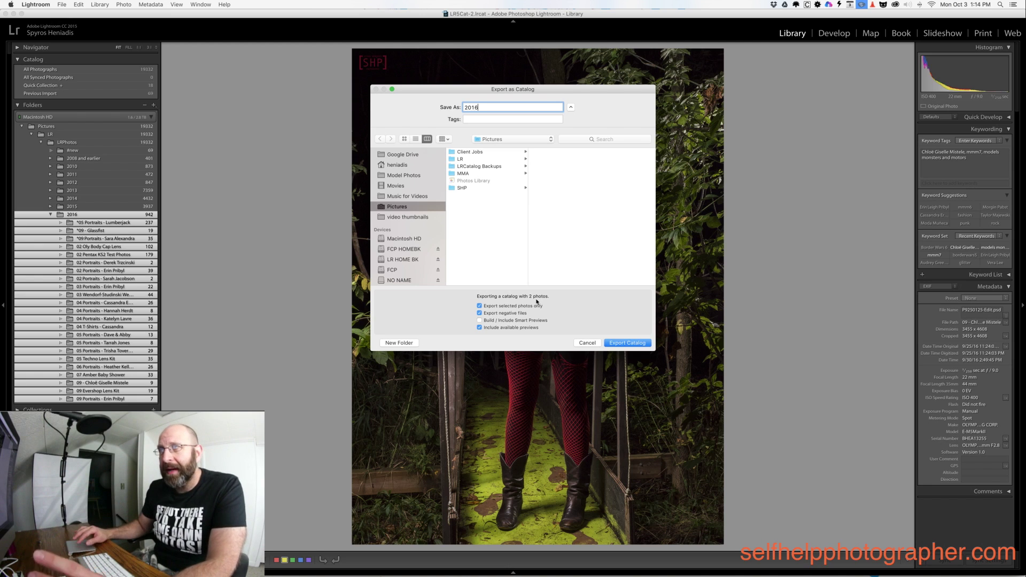
pyautogui.click(479, 306)
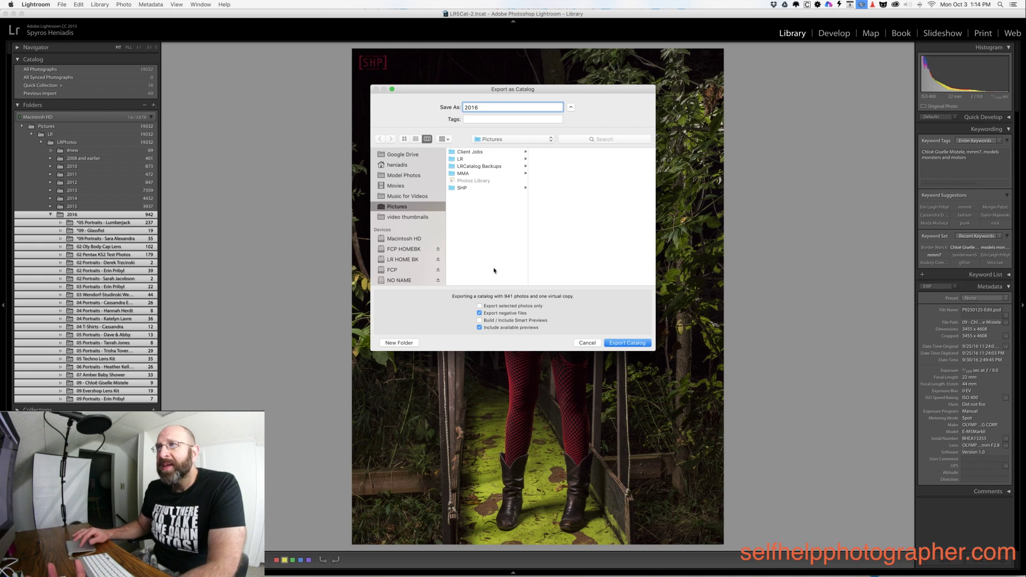
# - Create the 2016 catalog export and view its progress in the activity center
pyautogui.click(637, 347)
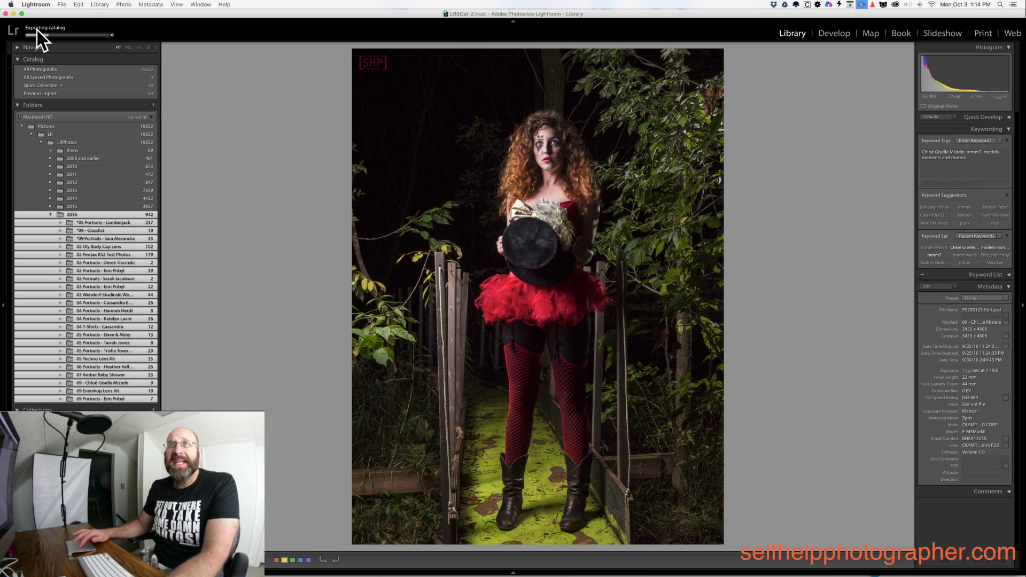
pyautogui.click(72, 34)
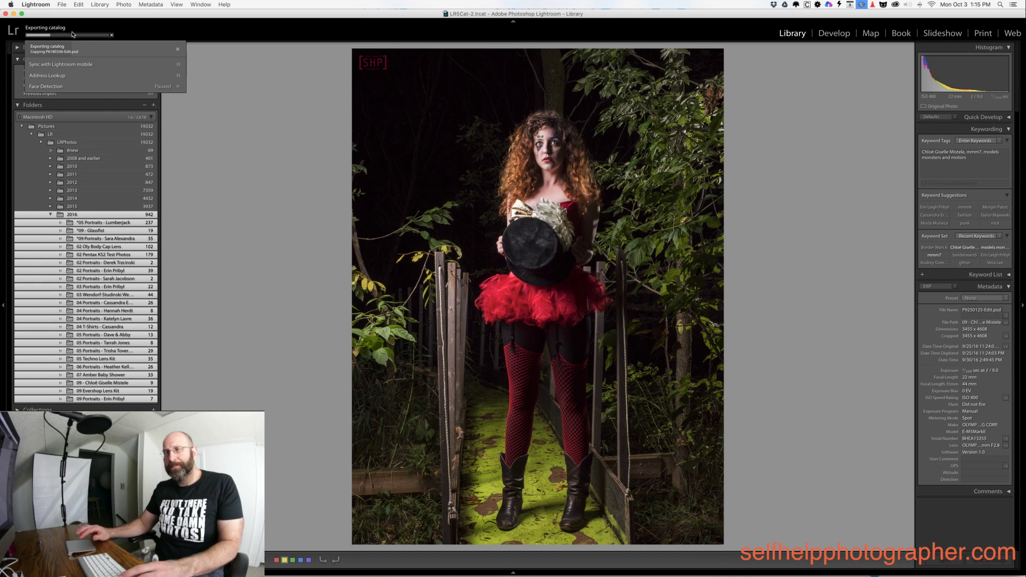
# - In Finder, browse the exported 2016 folder through Pictures > LR > LRPhotos > 2016
pyautogui.press('super+Tab')
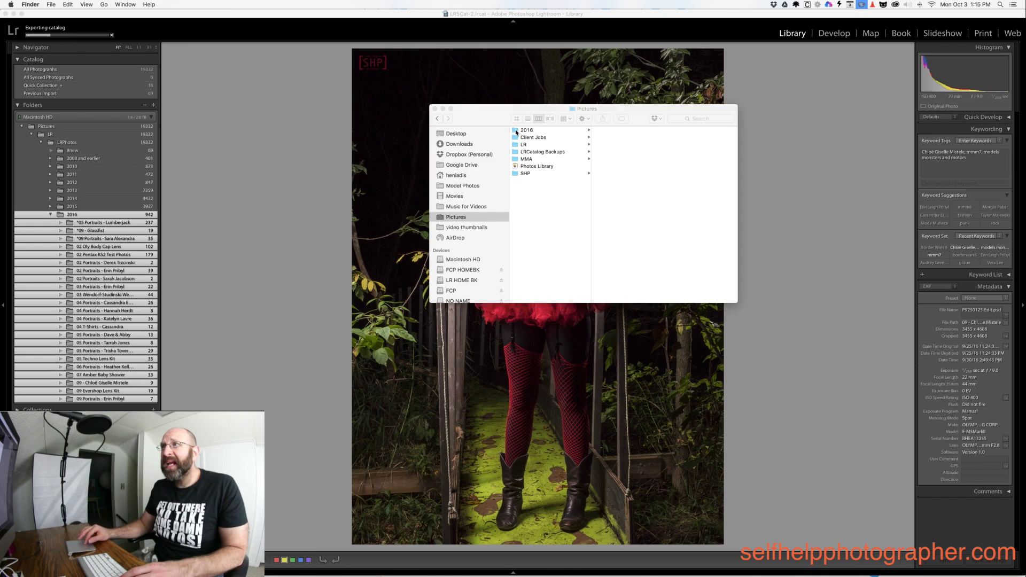
pyautogui.click(516, 132)
pyautogui.click(620, 131)
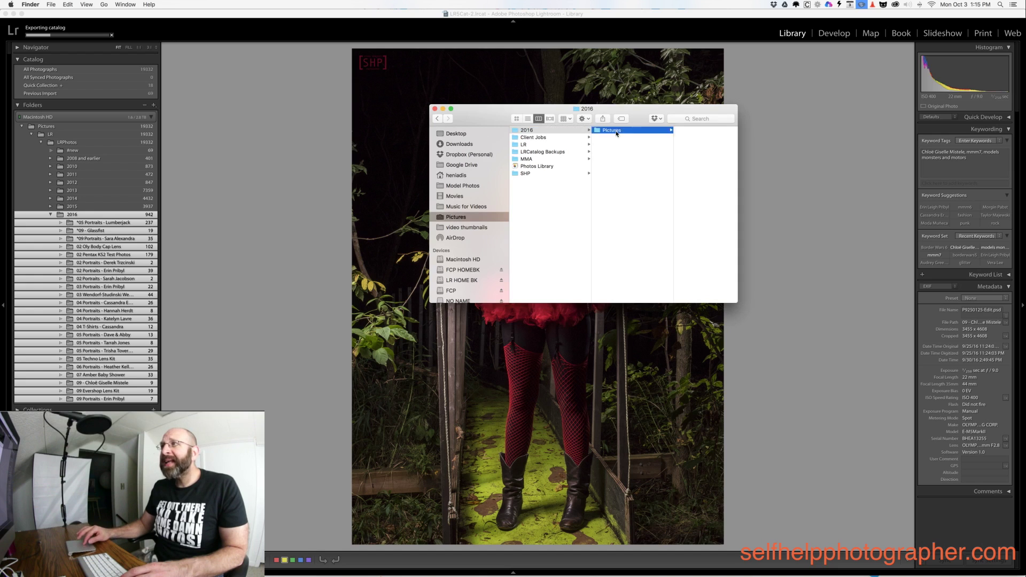
pyautogui.click(674, 131)
pyautogui.click(675, 131)
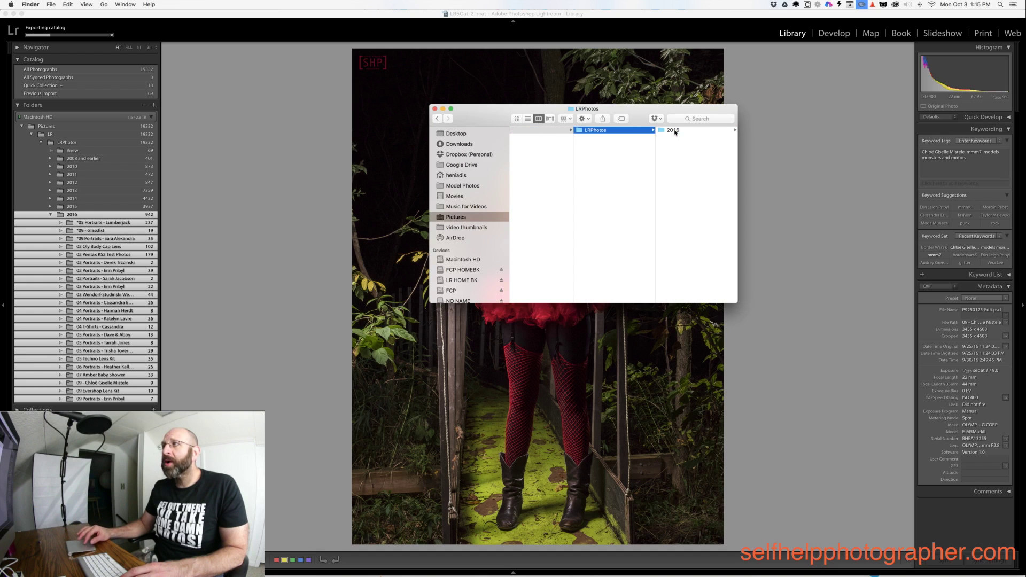
pyautogui.click(673, 131)
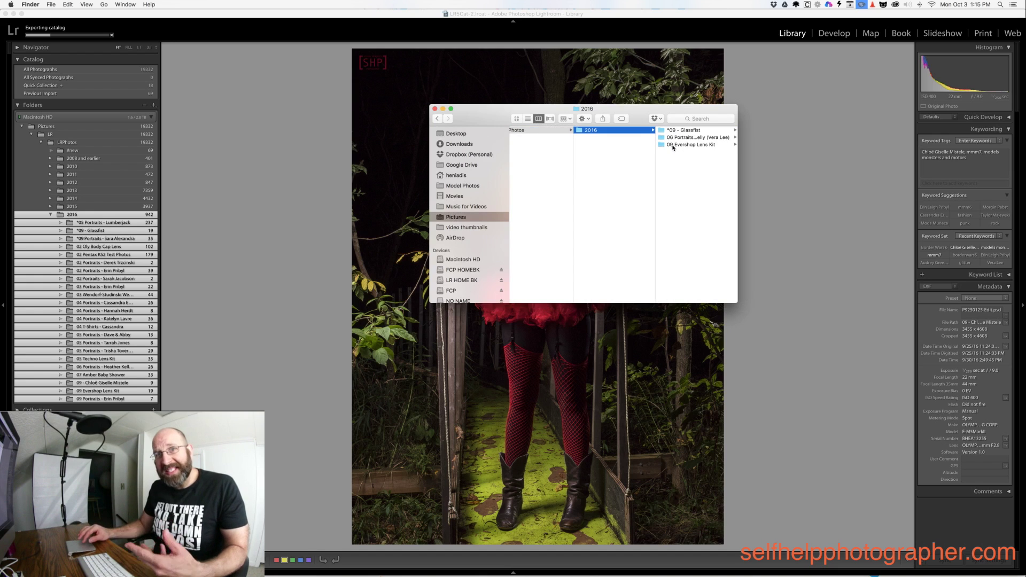
pyautogui.hscroll(-5, 556, 148)
pyautogui.hscroll(-5, 557, 148)
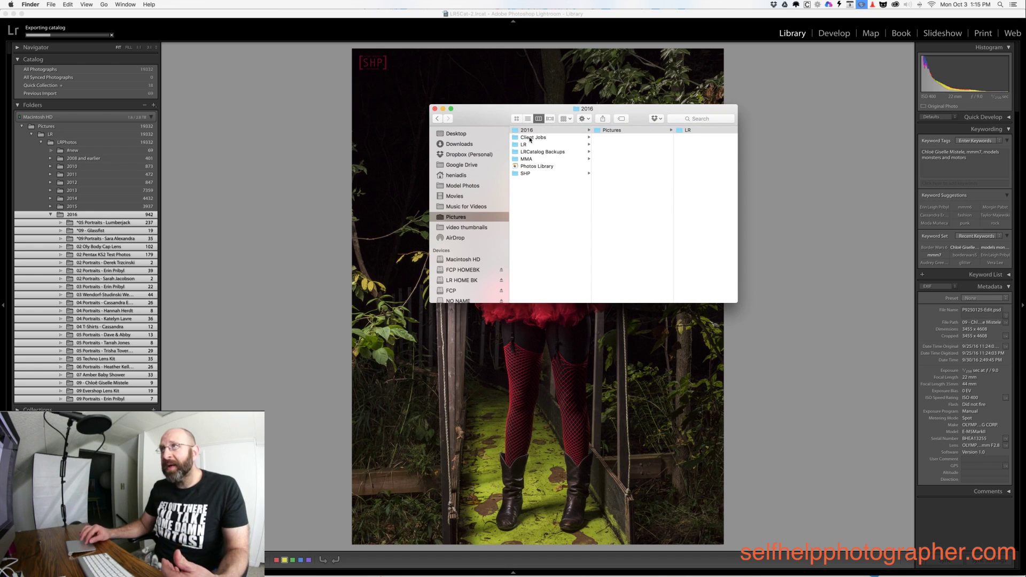
# - Inspect the Client Jobs catalog files and photo subfolders, then close Finder and return to Lightroom
pyautogui.click(529, 139)
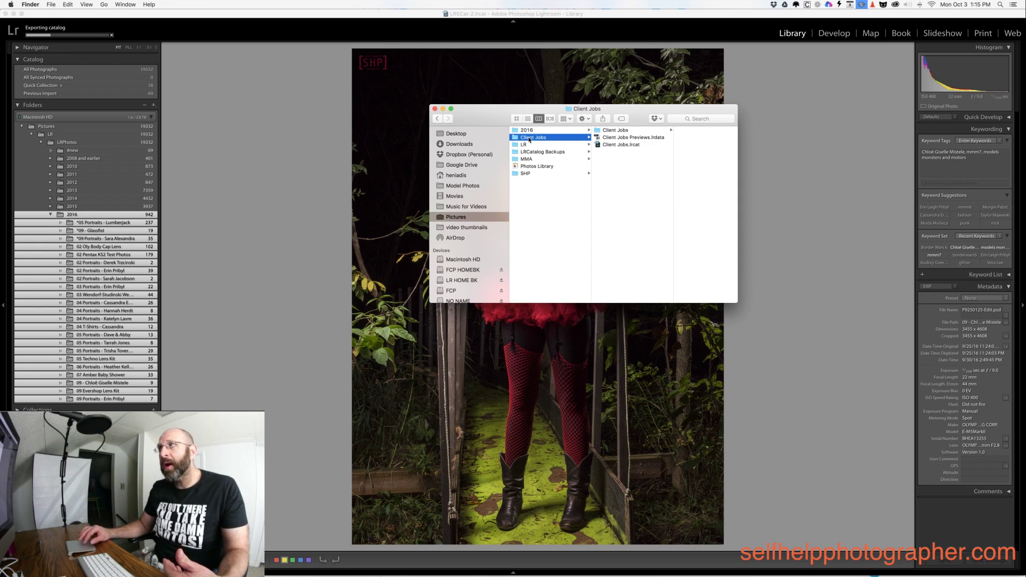
pyautogui.click(612, 147)
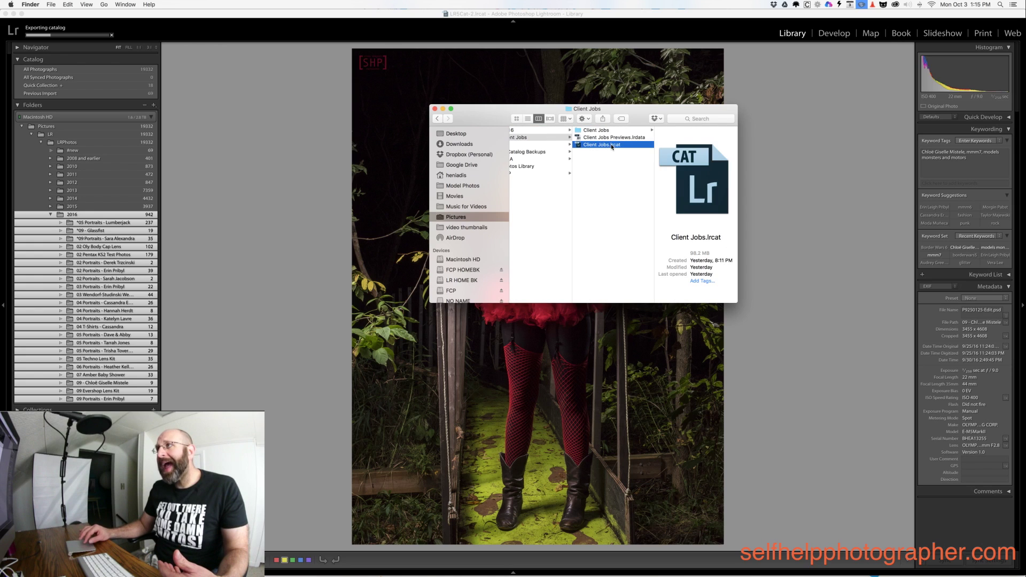
pyautogui.click(600, 136)
pyautogui.click(596, 131)
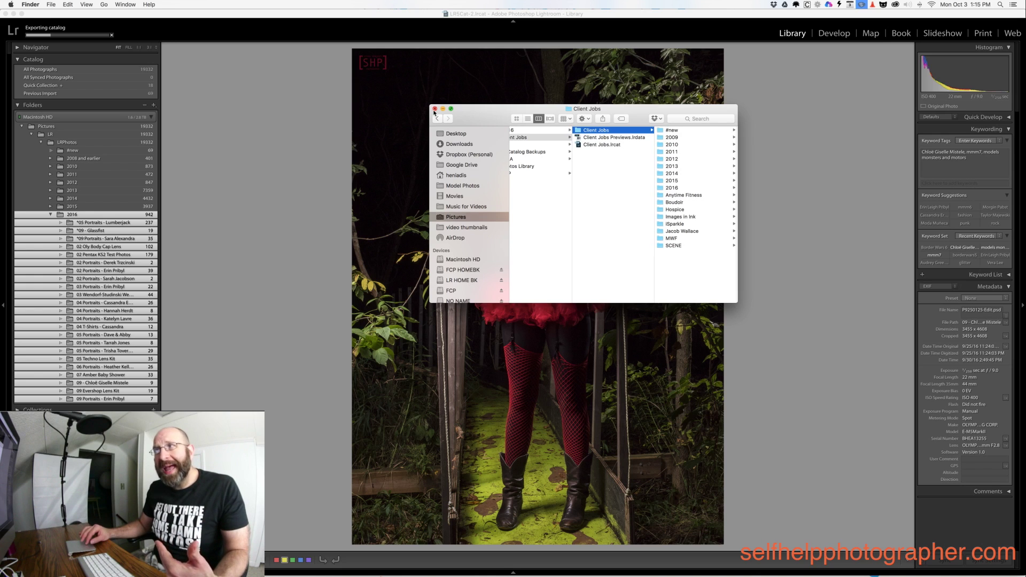
pyautogui.click(240, 137)
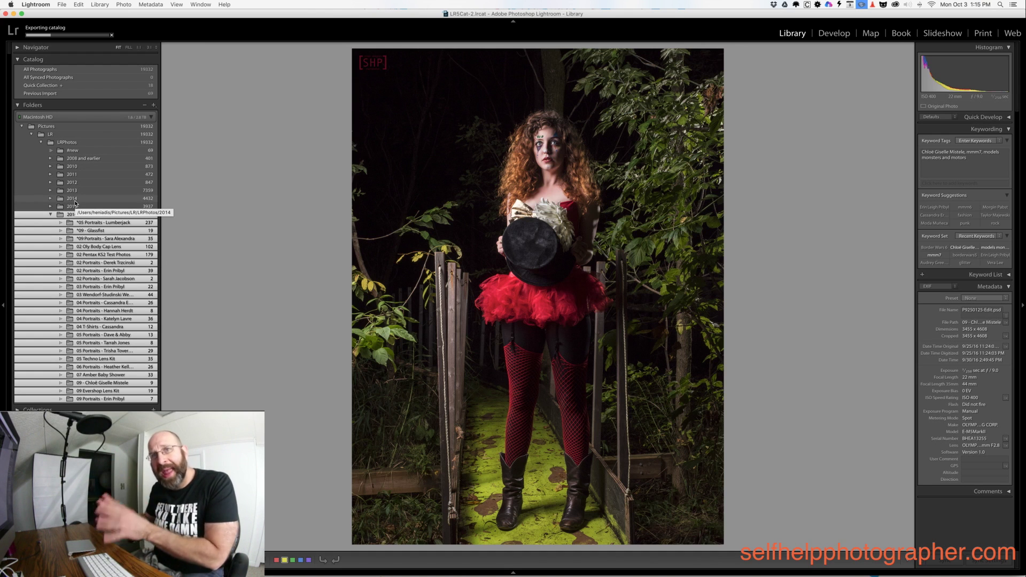
# - Cancel the 2016 catalog export and select MMA.lrcat in Pictures > MMA to open instead
pyautogui.click(112, 35)
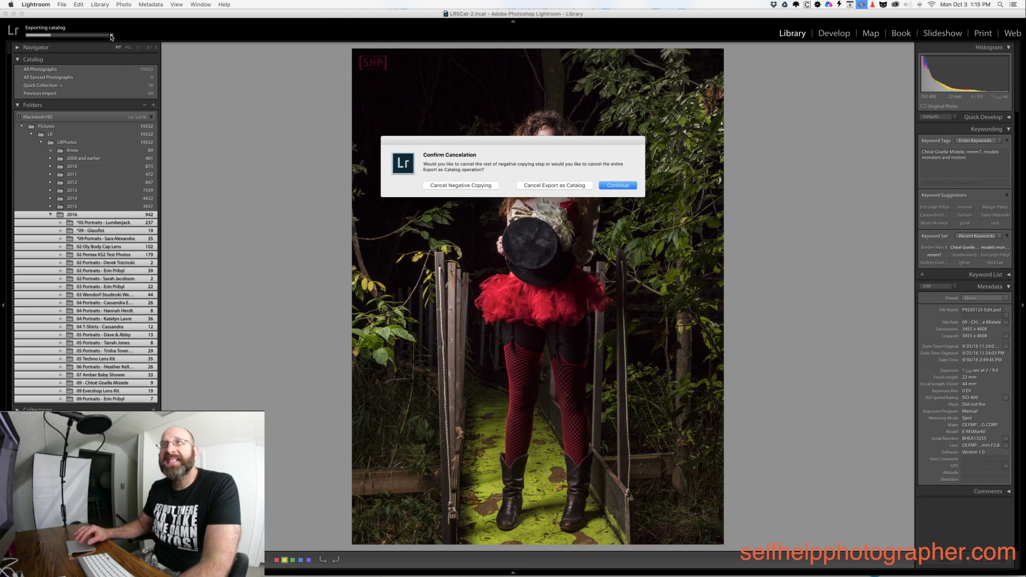
pyautogui.click(561, 186)
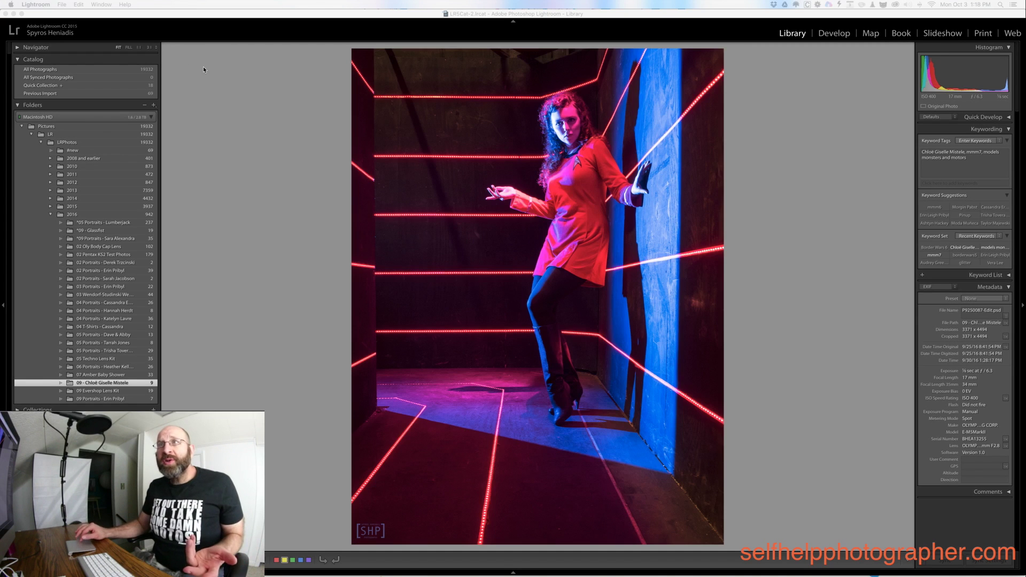
pyautogui.click(203, 69)
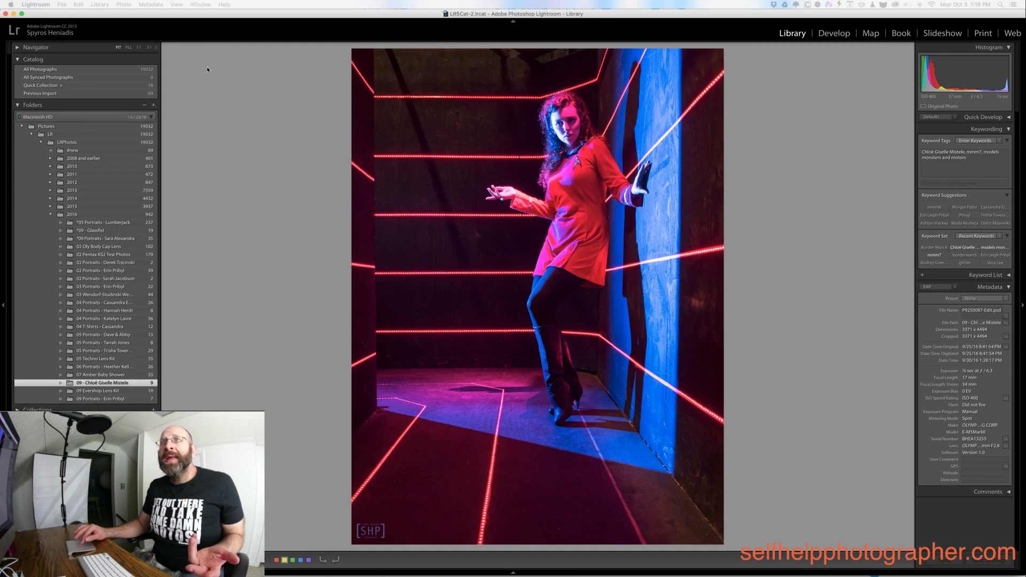
pyautogui.click(62, 5)
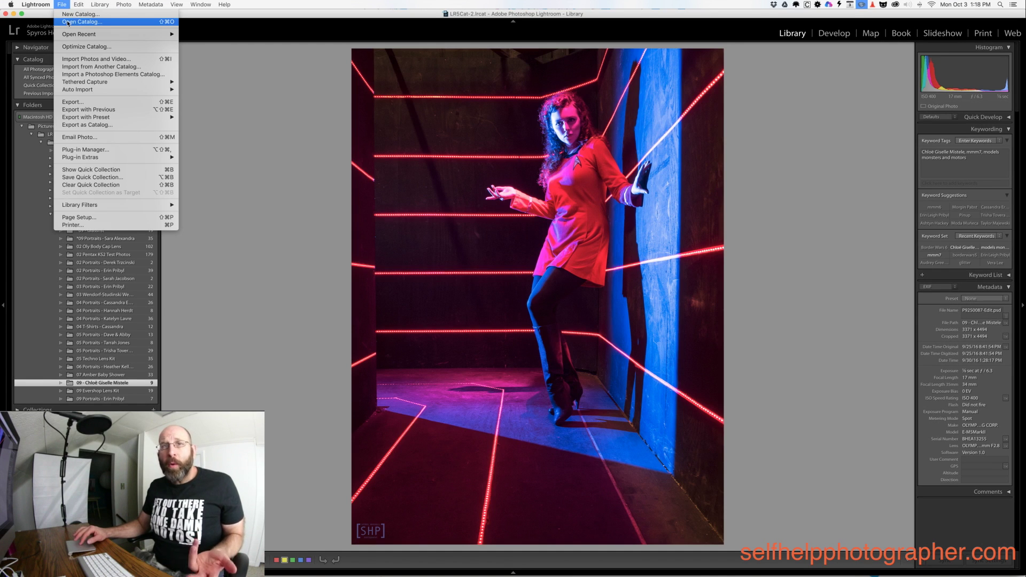
pyautogui.click(68, 22)
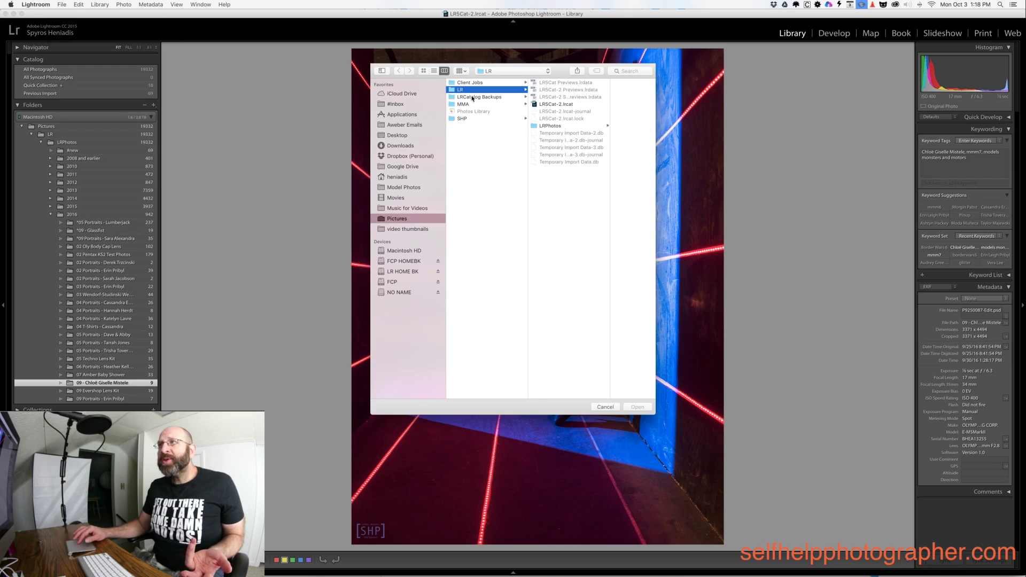
pyautogui.click(390, 229)
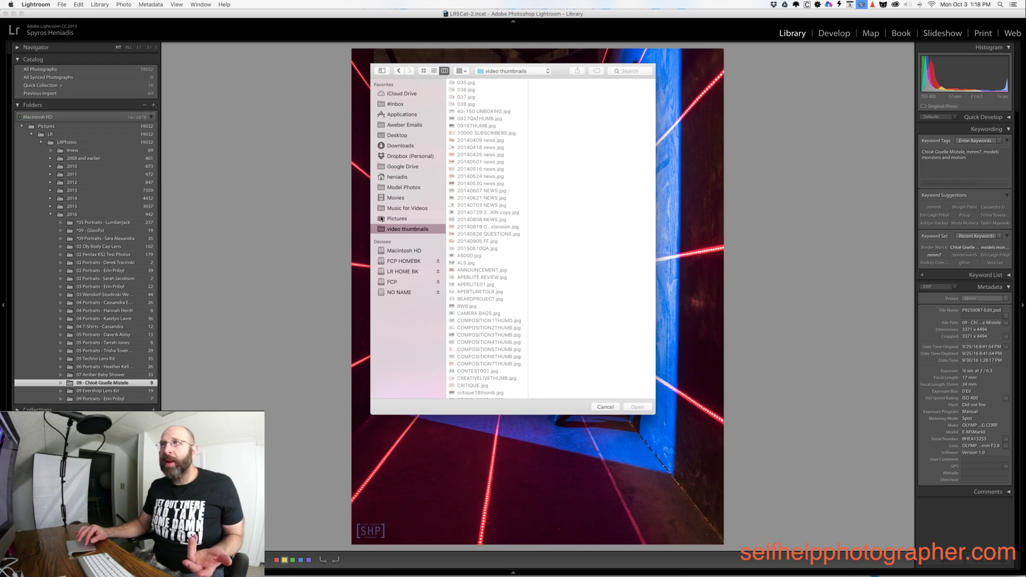
pyautogui.click(396, 219)
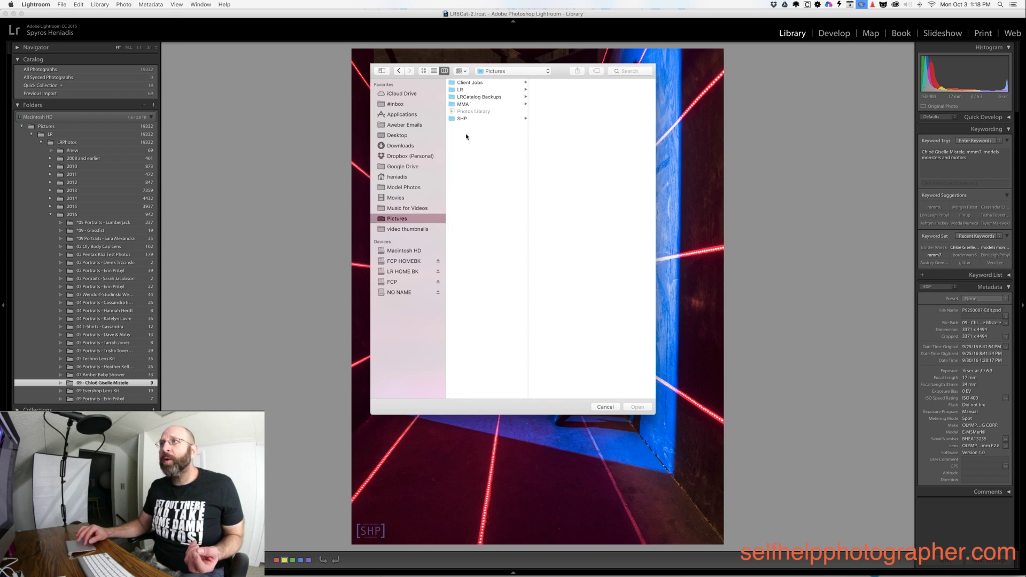
pyautogui.click(461, 105)
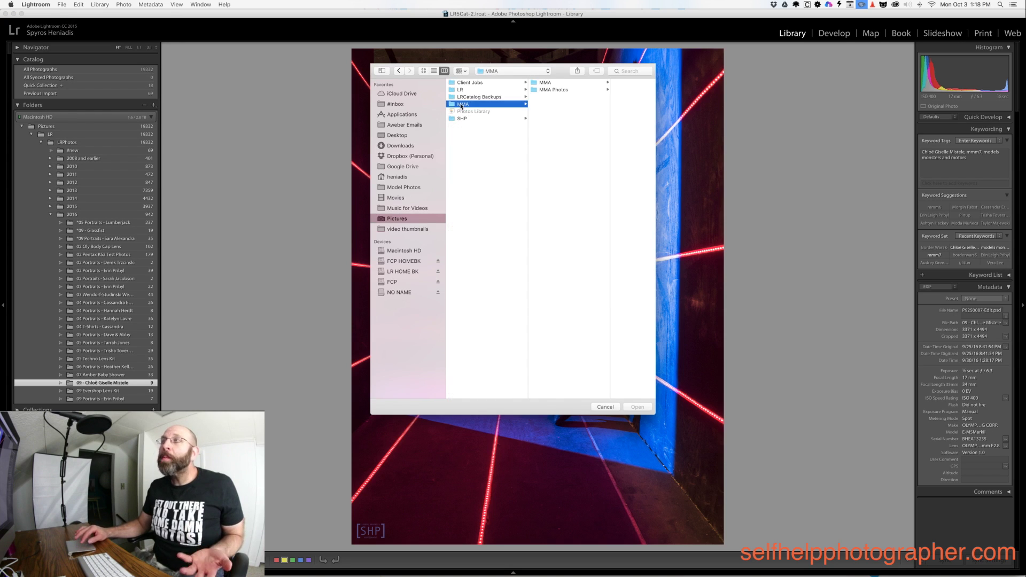
pyautogui.click(545, 83)
# - Open MMA.lrcat, silence the relaunch warning, relaunch Lightroom and dismiss the Back Up Catalog prompt
pyautogui.click(597, 91)
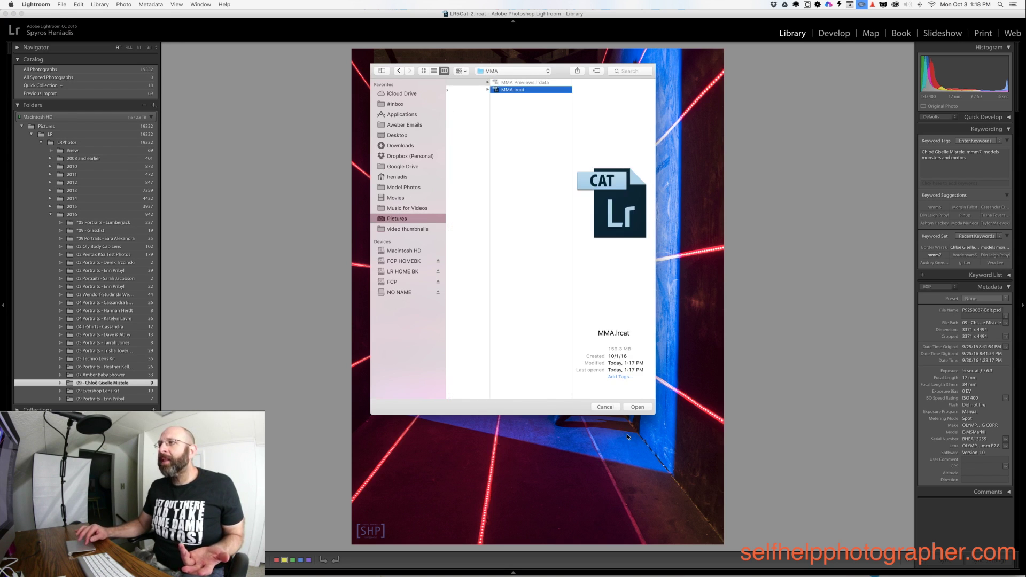
pyautogui.click(637, 407)
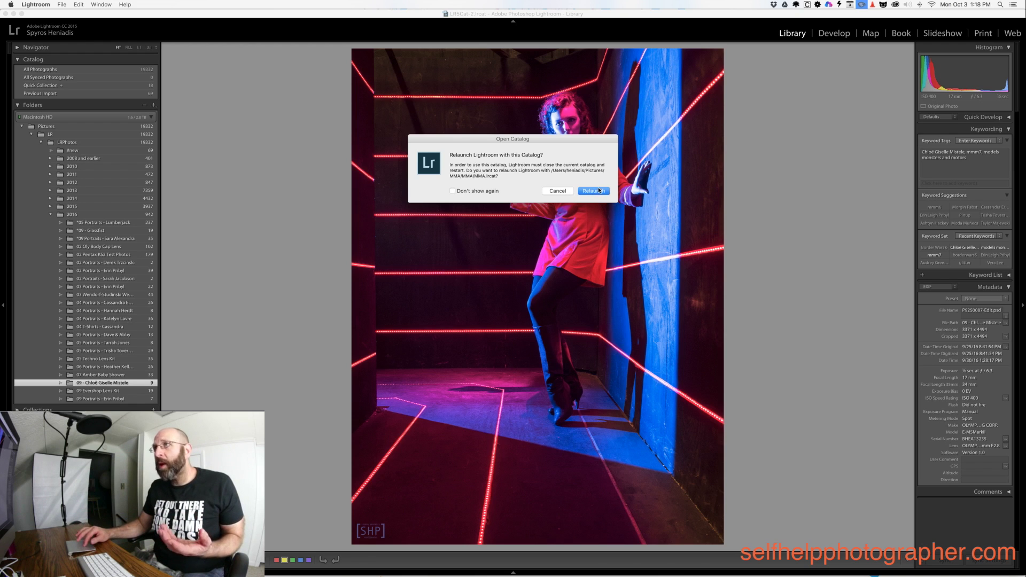
pyautogui.click(454, 192)
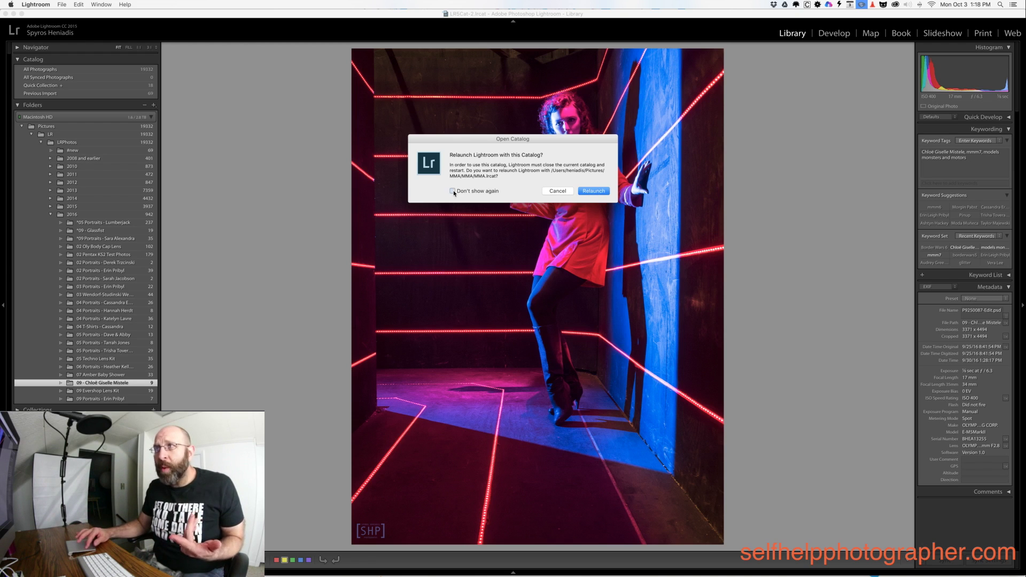
pyautogui.click(595, 191)
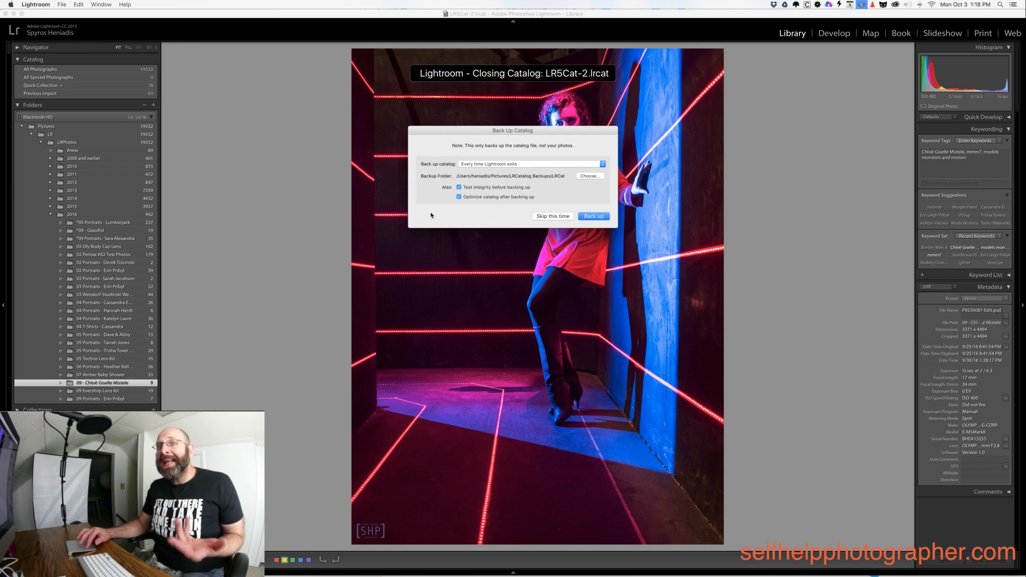
pyautogui.click(551, 216)
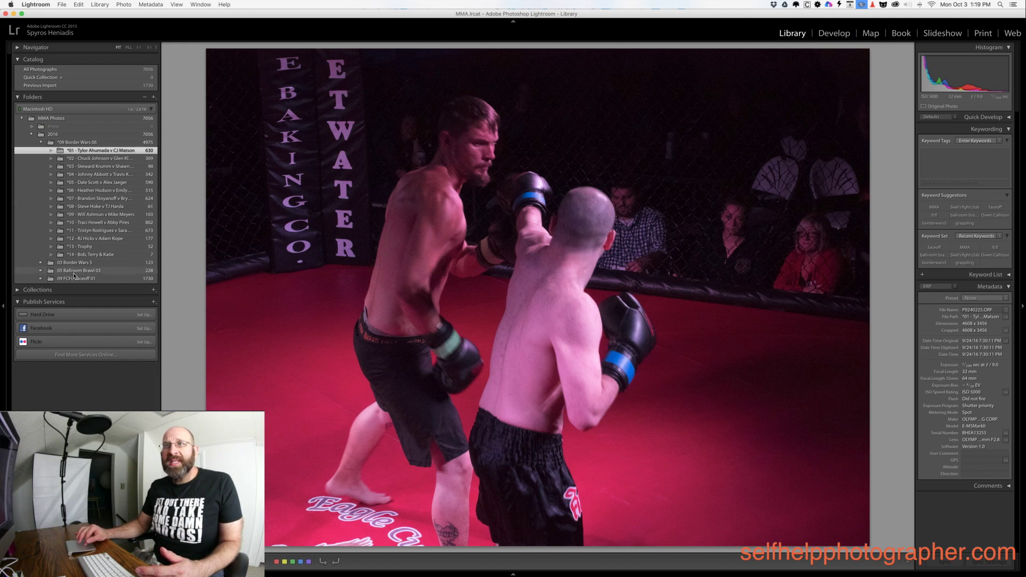
# - Show the 673 photos of the #11 bout folder under Border Wars 06, then switch to Finder
pyautogui.click(99, 230)
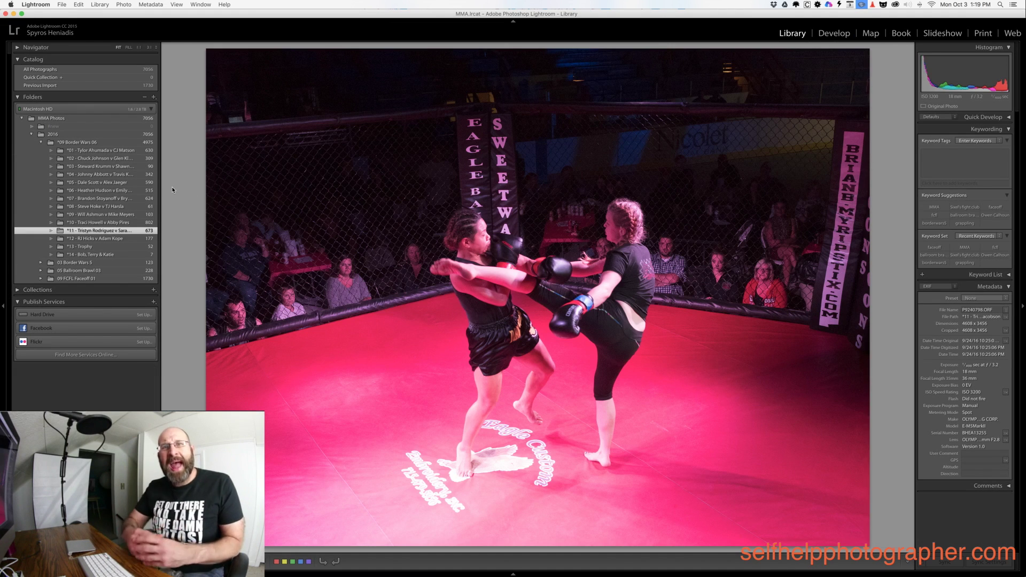
pyautogui.press('super+Tab')
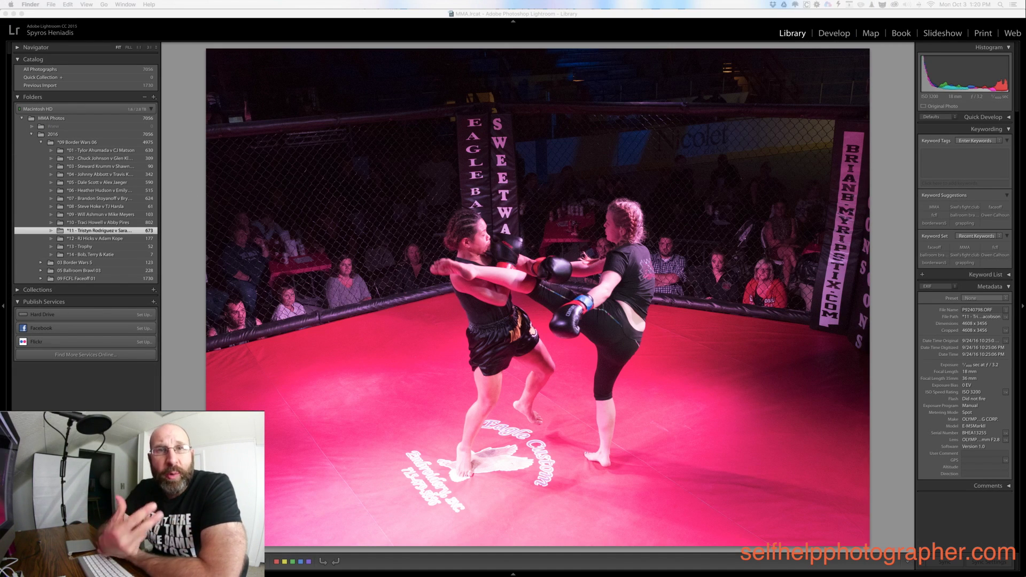